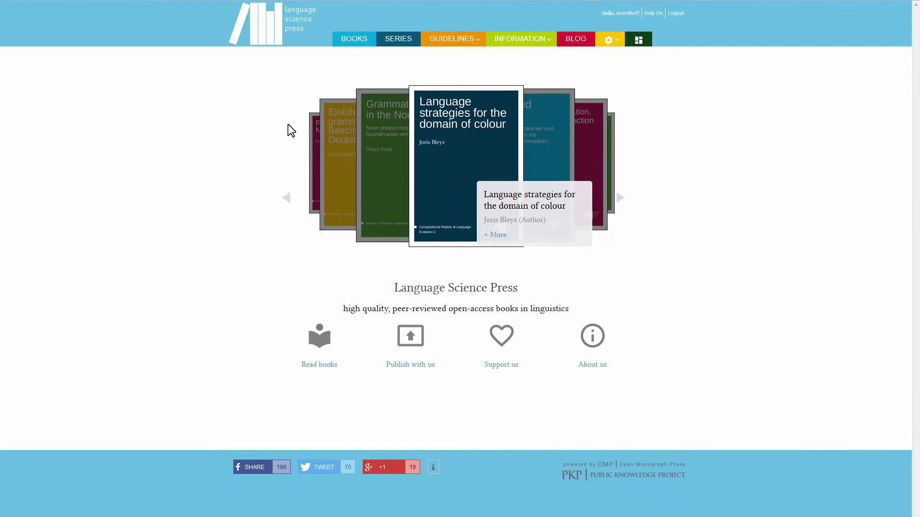
Step: From the Guidelines menu, reach the templates page and the Language Science Press Template 2.0 on Overleaf
mouse_move(467, 41)
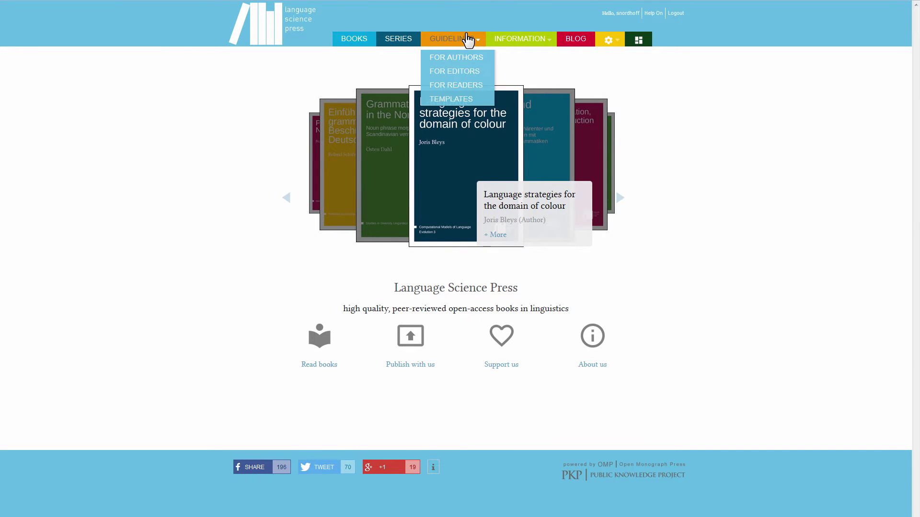
click(459, 97)
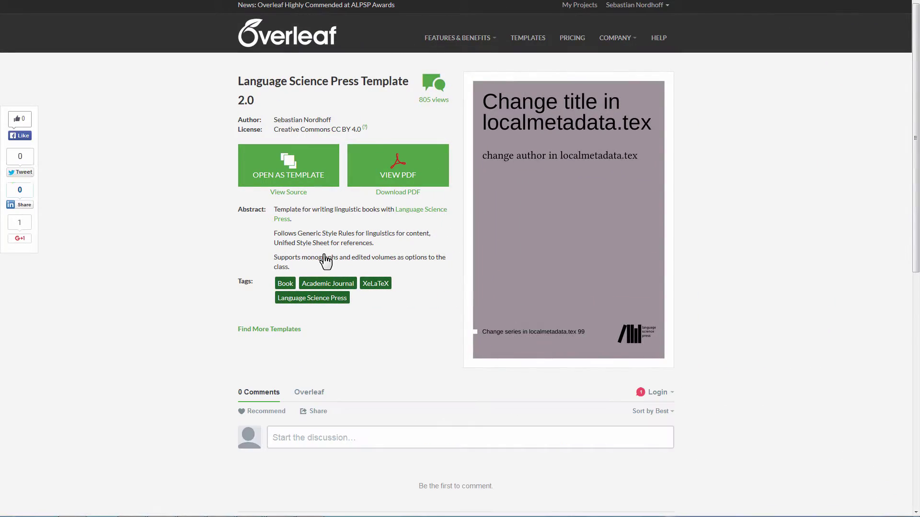
Step: Open the Language Science Press template as a new Overleaf project and scroll the preview past the cover
click(293, 173)
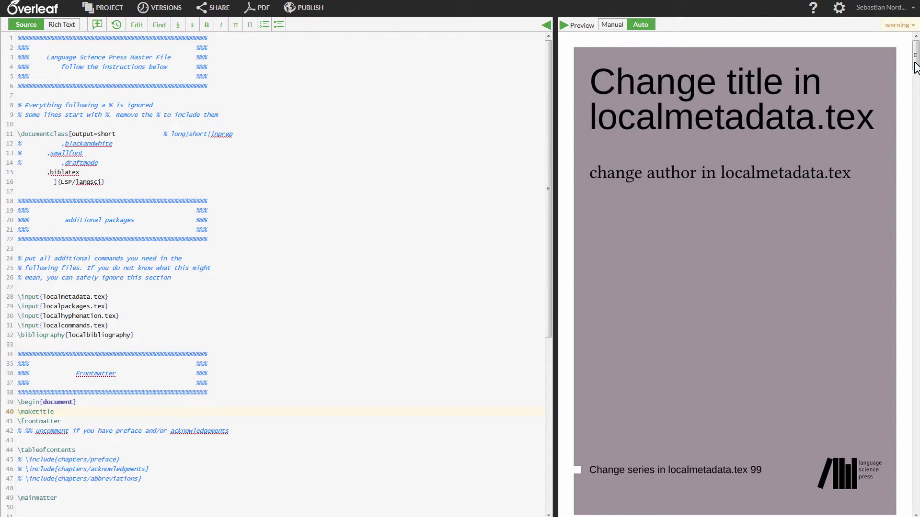
drag(916, 61, 916, 34)
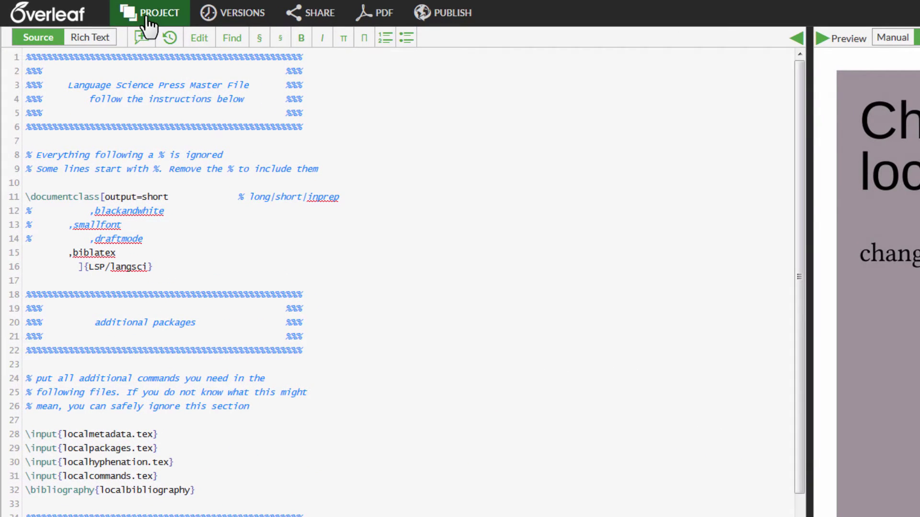
Step: Show the file tree, expand the chapters folder and open 01.tex
click(146, 19)
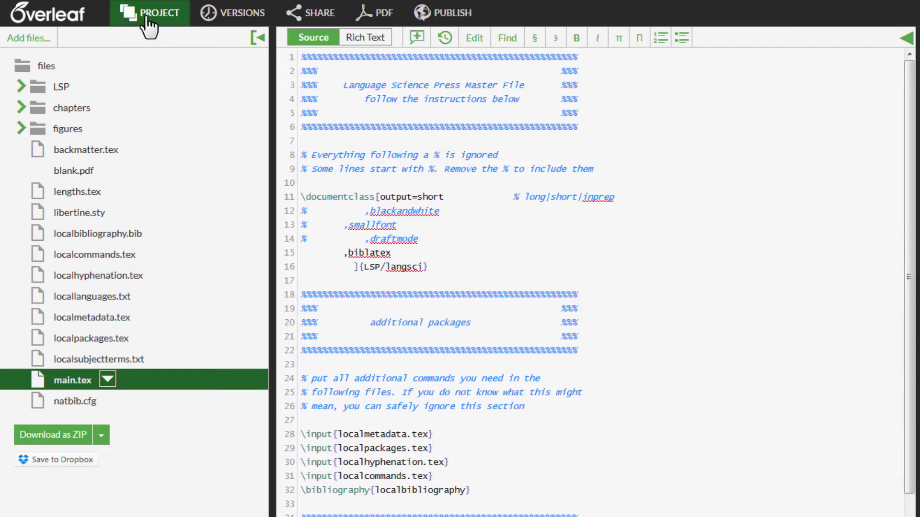
click(73, 108)
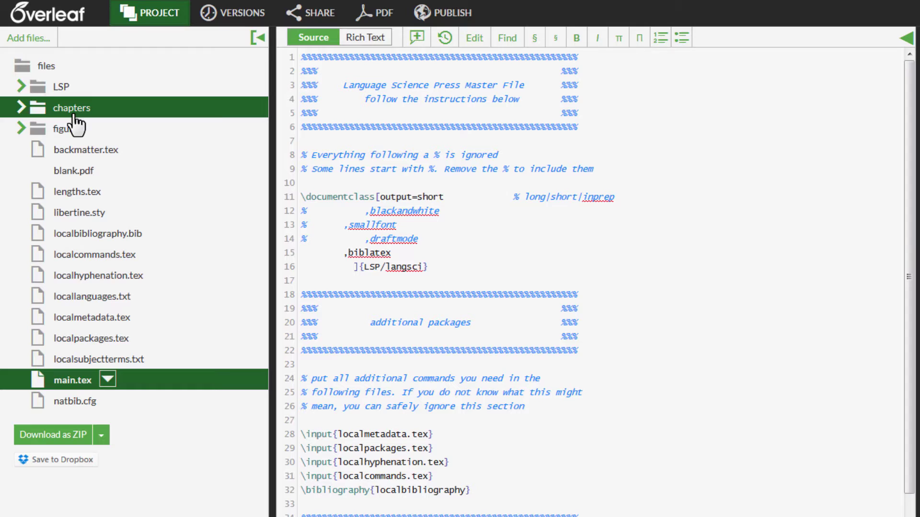
click(16, 111)
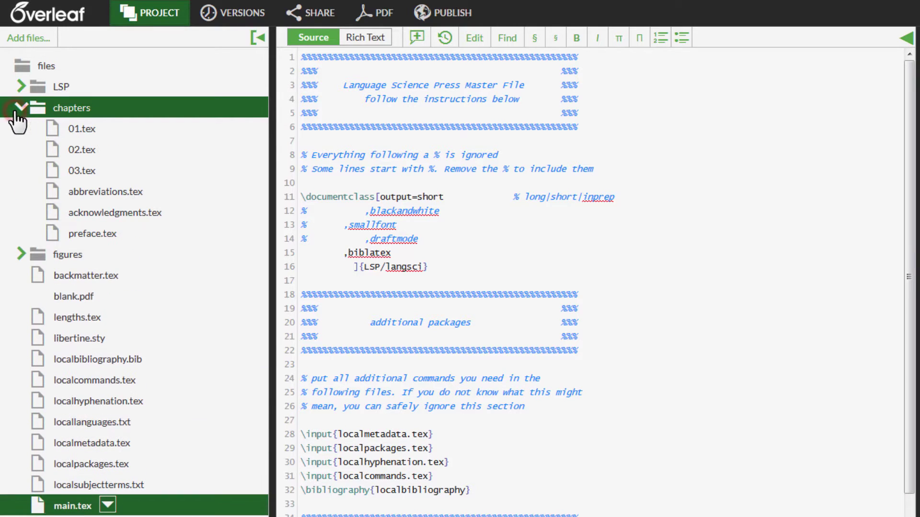
click(92, 135)
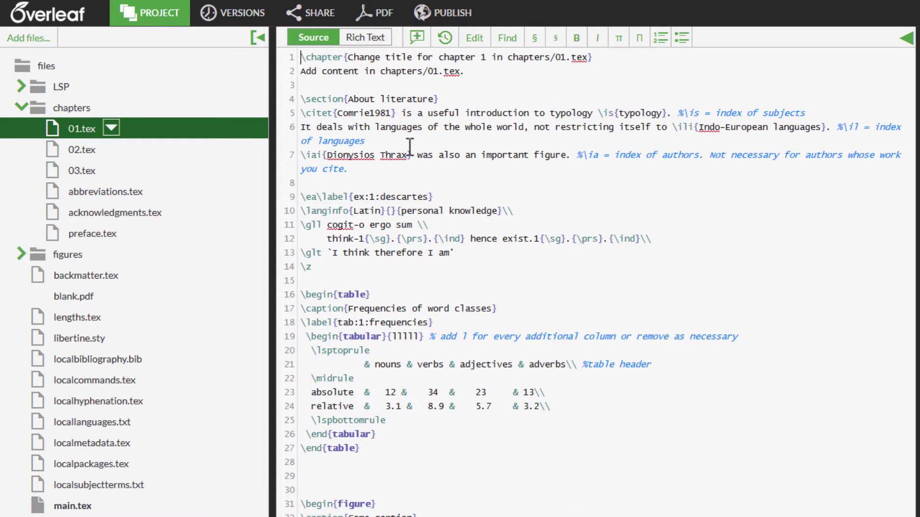
Step: Scroll the PDF preview down to chapter 1's page with Table 1.1 and Figure 1.1
scroll(715, 259, down, 4)
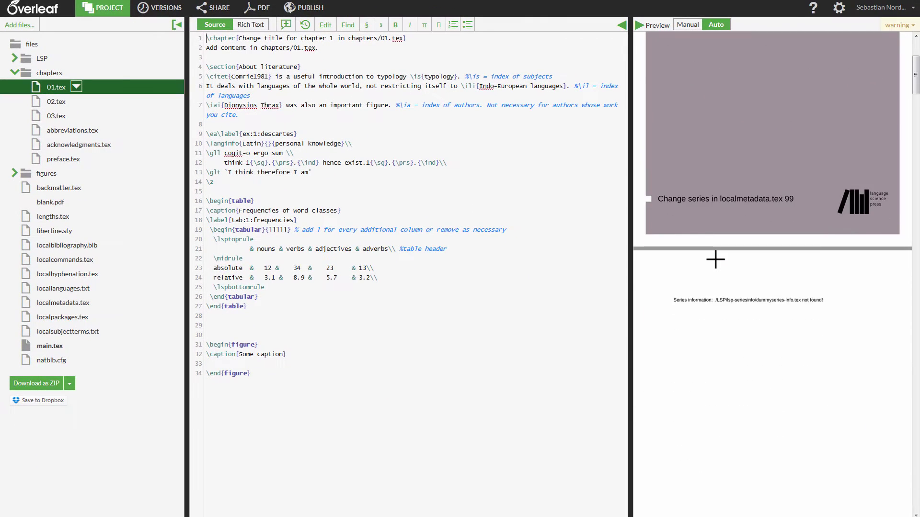
scroll(715, 259, down, 10)
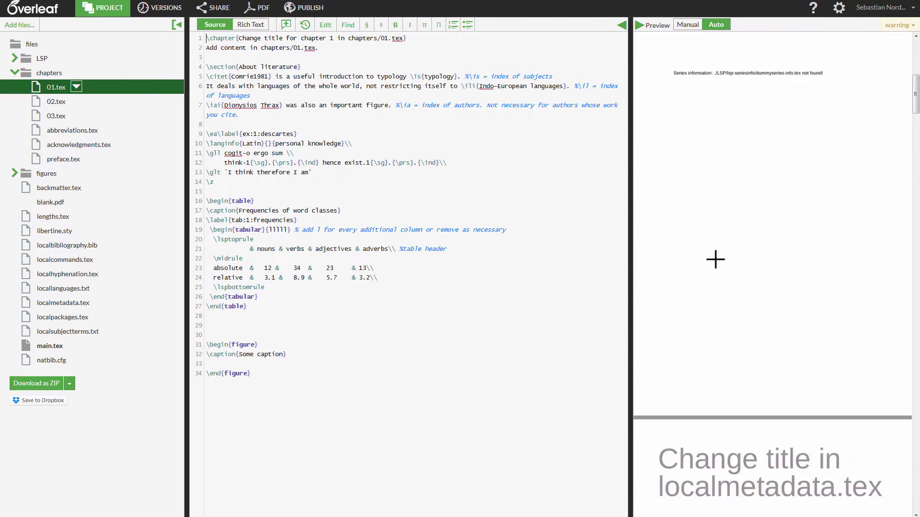
scroll(715, 259, down, 12)
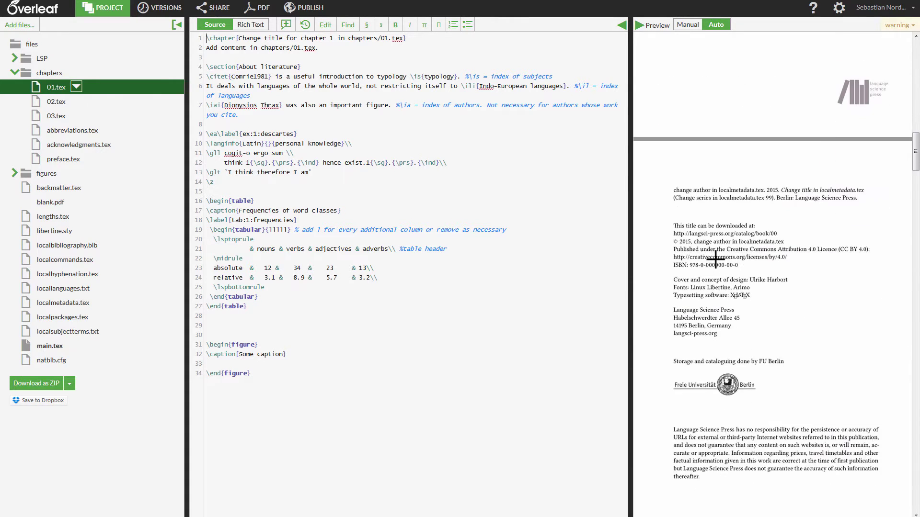
scroll(715, 259, down, 12)
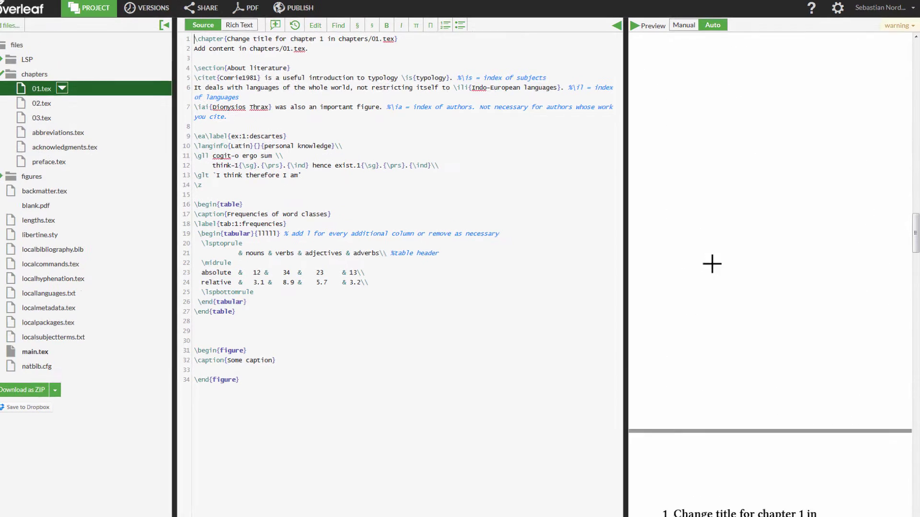
scroll(711, 263, down, 8)
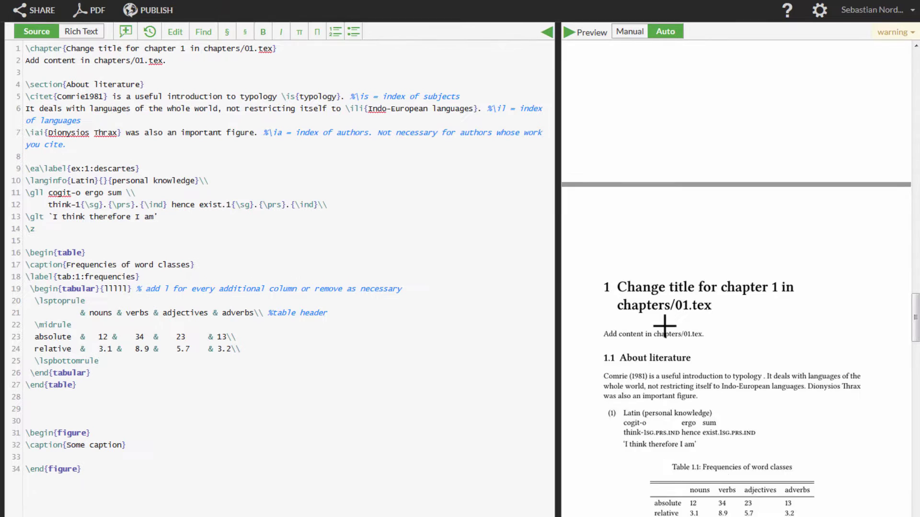
scroll(665, 326, down, 2)
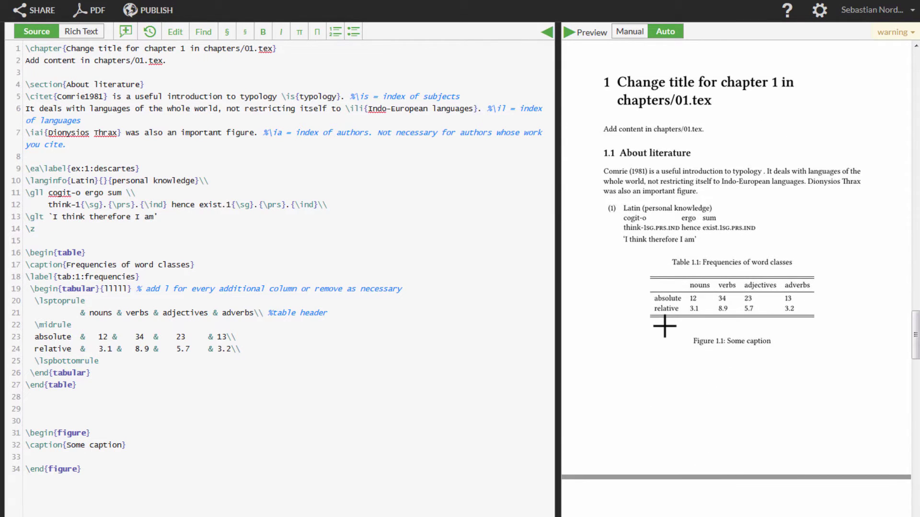
scroll(665, 326, down, 2)
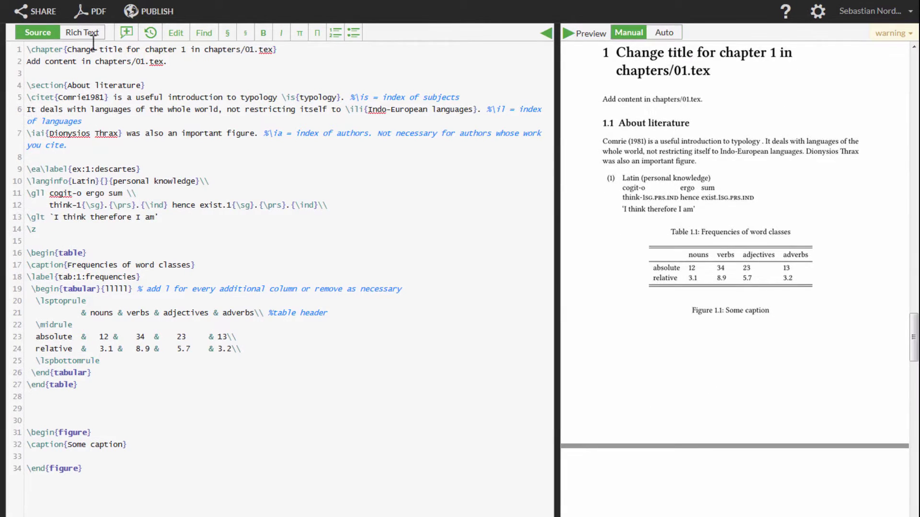
Step: In Rich Text view, delete the placeholder line 'Add content in chapters/01.tex.'
click(81, 32)
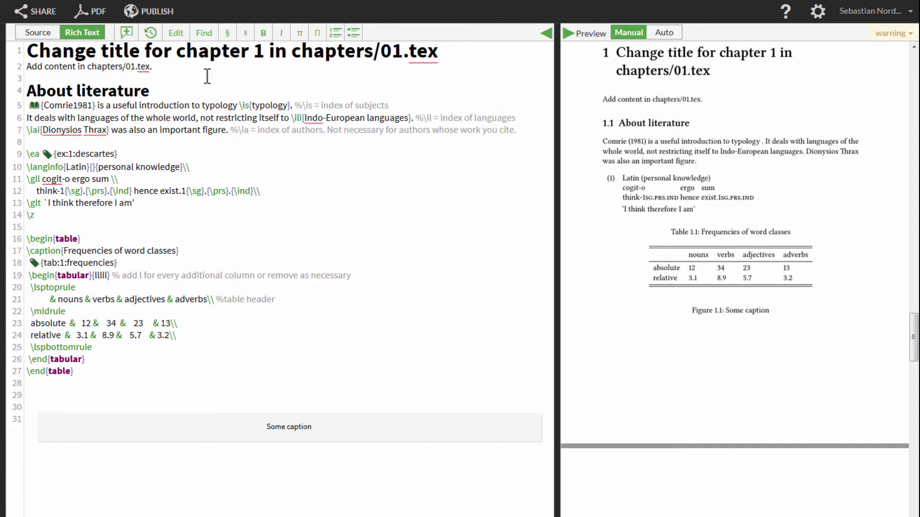
drag(191, 68, 30, 66)
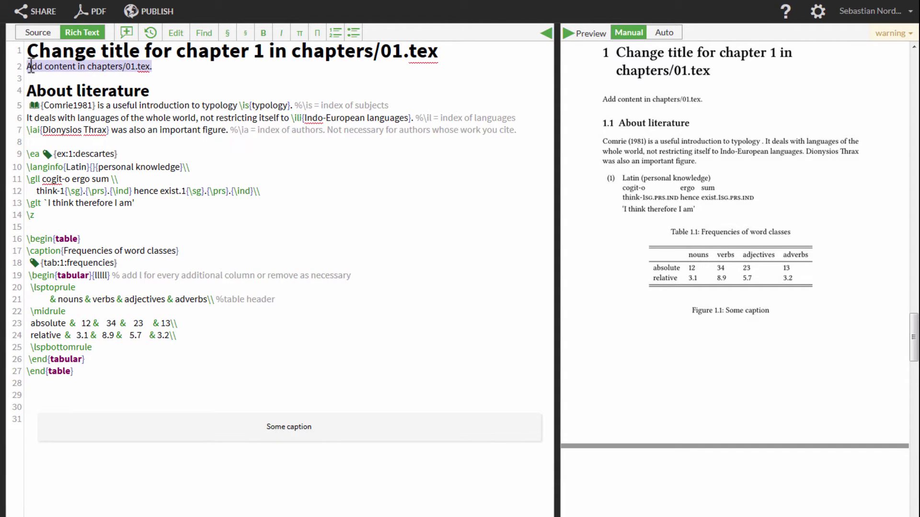
key(BackSpace)
key(Return)
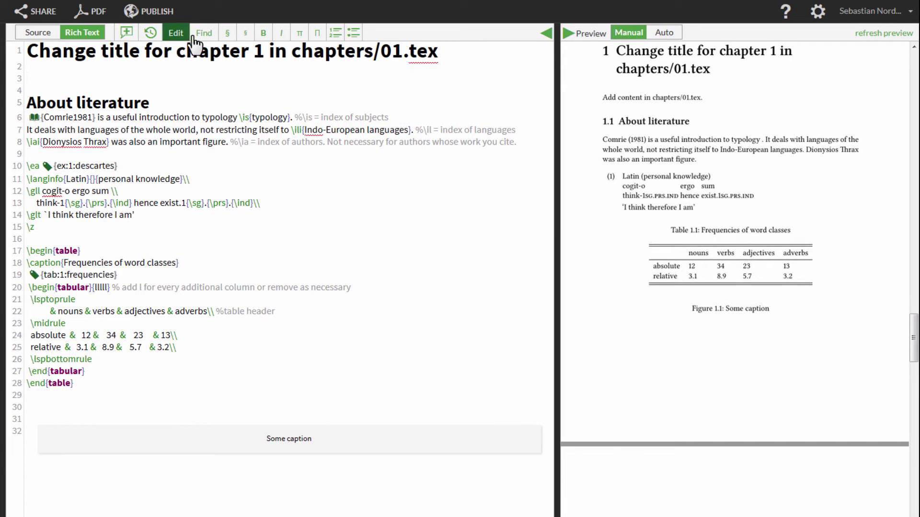
Step: Insert a 'My new findings' section with the line 'This is what I found' and a pasted Lorem-ipsum paragraph
click(225, 33)
text(My new findings)
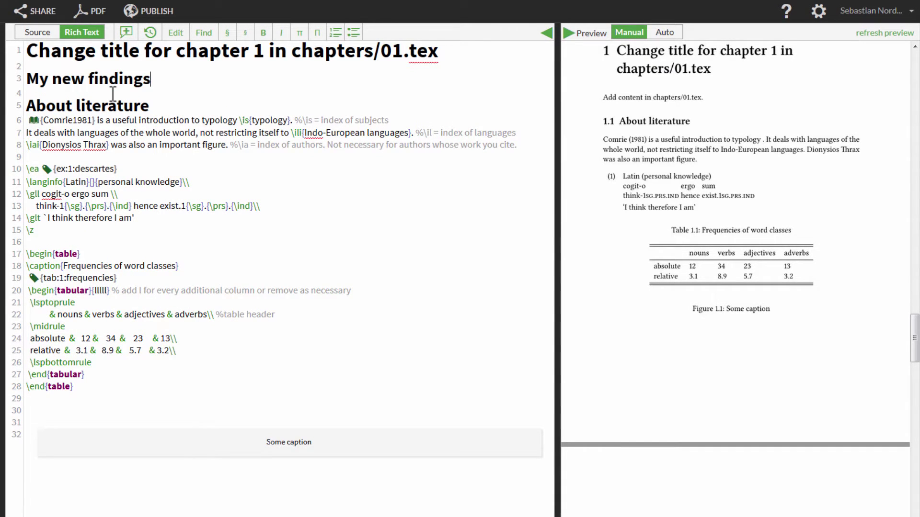
key(Return)
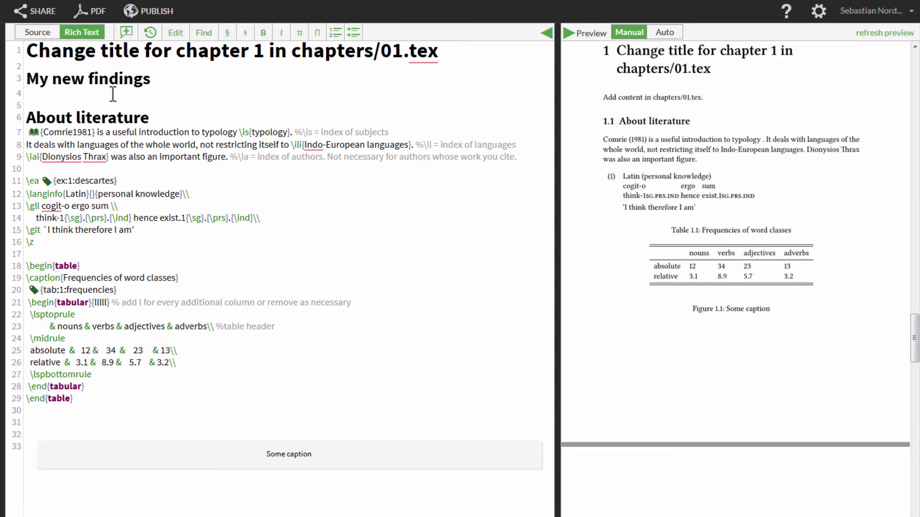
text(This is what I found:)
key(Return)
text(Curabitur id odio vel justo blandit rutrum sed in mauris. Suspendisse vehicula justo sed lacus fringilla finibus et eu lectus. Pellentesque lobortis est libero, a tristique nulla bibendum quis. Sed gravida accumsan blandit. Donec in nisl felis. Vivamus pretium eu justo id sodales. Integer dapibus, arcu ac finibus scelerisque, odio massa fringilla ante, quis bibendum urna elit non erat. Sed nec vulputate nulla, vestibulum aliquet nunc. In tristique nisi at urna fringilla, a scelerisque elit fringilla.)
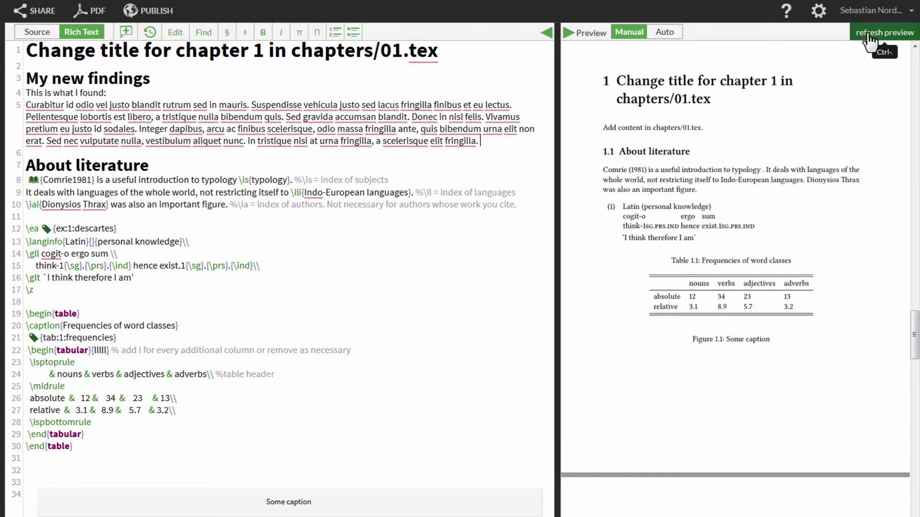
Step: Recompile so the preview shows 1.1 My new findings, and set compiling to Auto
click(868, 40)
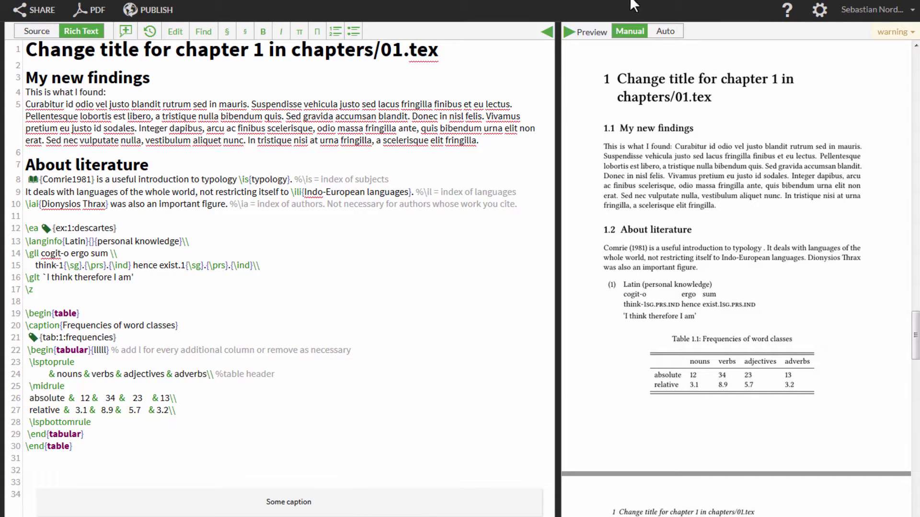
drag(627, 35, 669, 33)
click(669, 38)
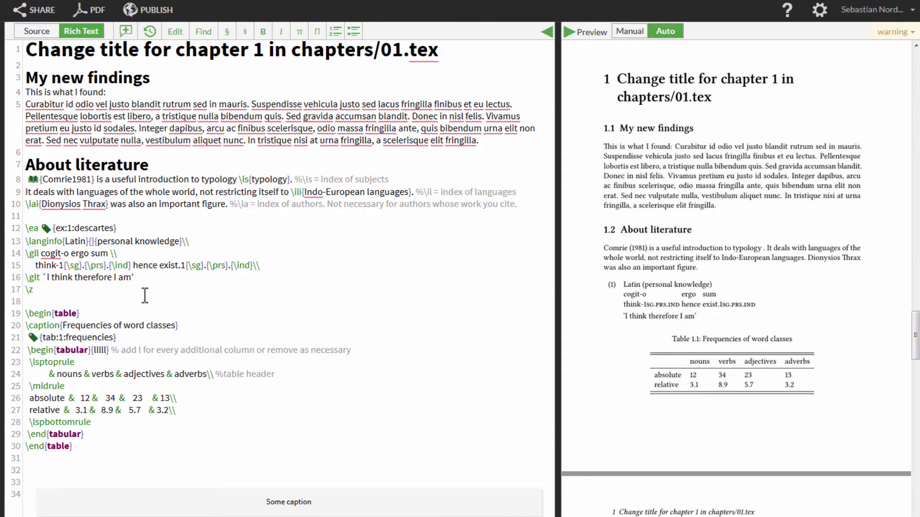
Step: Paste the 'Etiam mollis metus' filler paragraph after the gloss example, then set compiling to Manual
click(76, 295)
key(Return)
key(Return)
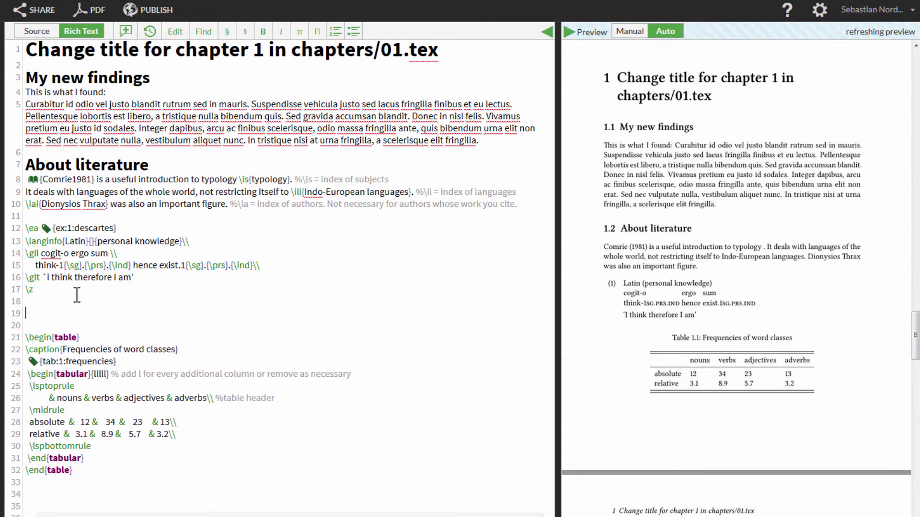
text(Etiam mollis metus vitae metus tincidunt, sit amet tincidunt mi pulvinar. Morbi nec erat ac justo laoreet scelerisque vitae nec turpis. Nulla facilisi. Phasellus et lorem non mi tempor aliquet. Praesent bibendum nisi sollicitudin purus viverra, id facilisis nulla consequat. Morbi a metus dapibus, pellentesque justo ac, scelerisque lectus. Cras interdum, leo et dignissim tempor, enim lorem facilisis nulla, at lobortis elit nunc ac tortor. Mauris blandit, nulla id maximus ullamcorper, ex felis rutrum arcu, nec vestibulum massa purus euismod elit. Nunc at lectus varius, hendrerit sem vitae, pharetra mi. Aliquam nec nisl tortor. Fusce id ante nec mauris tempor posuere. Cras non ornare risus. Aliquam scelerisque ante in suscipit accumsan. Etiam ullamcorper purus at ligula egestas auctor. Sed tempor turpis ut lacus fringilla condimentum. Nulla libero est, eleifend quis luctus in, pulvinar sit amet felis.)
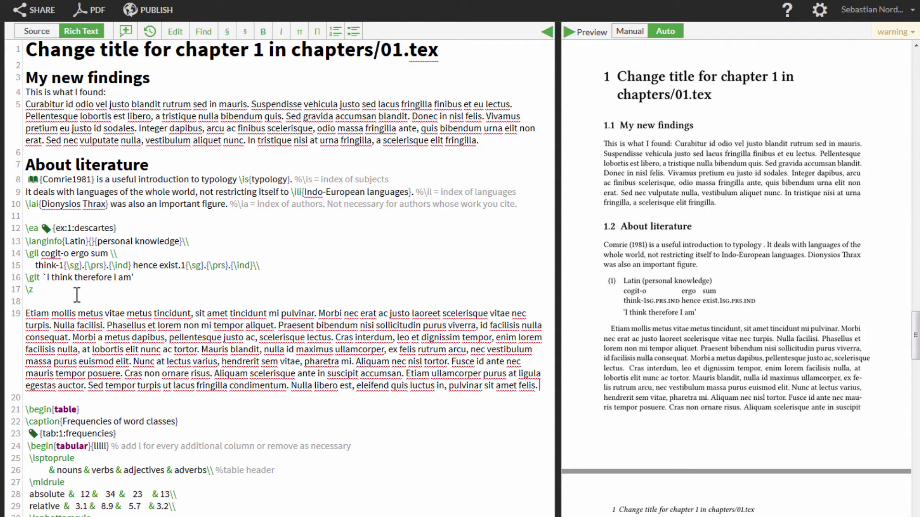
click(629, 31)
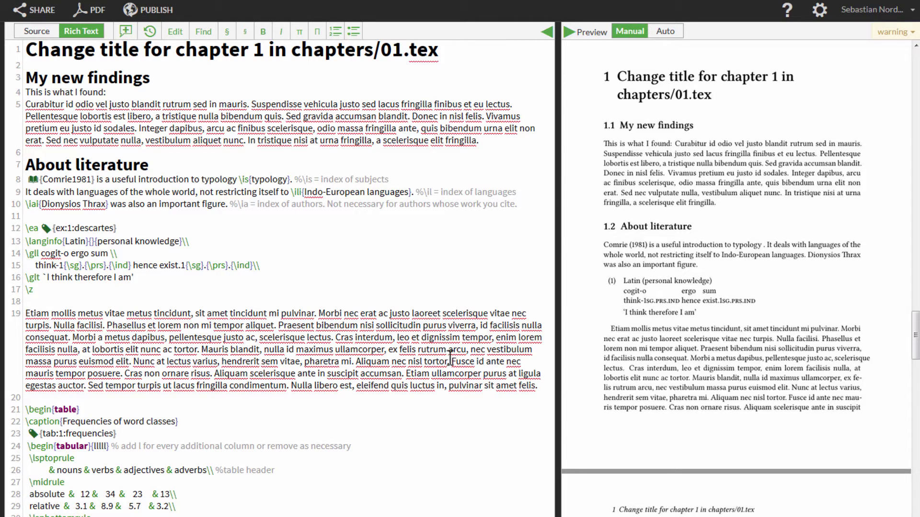
click(664, 369)
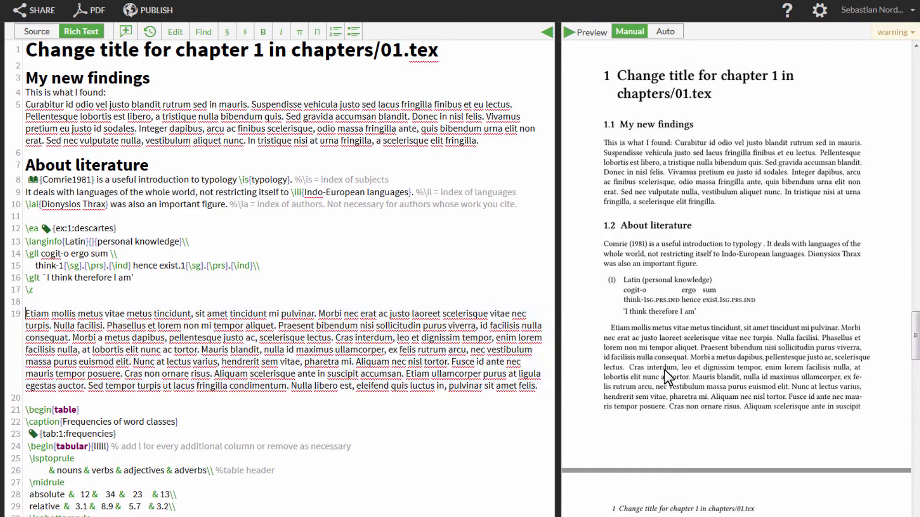
Step: Show where the line containing 'libero' appears in the compiled preview
right_click(141, 119)
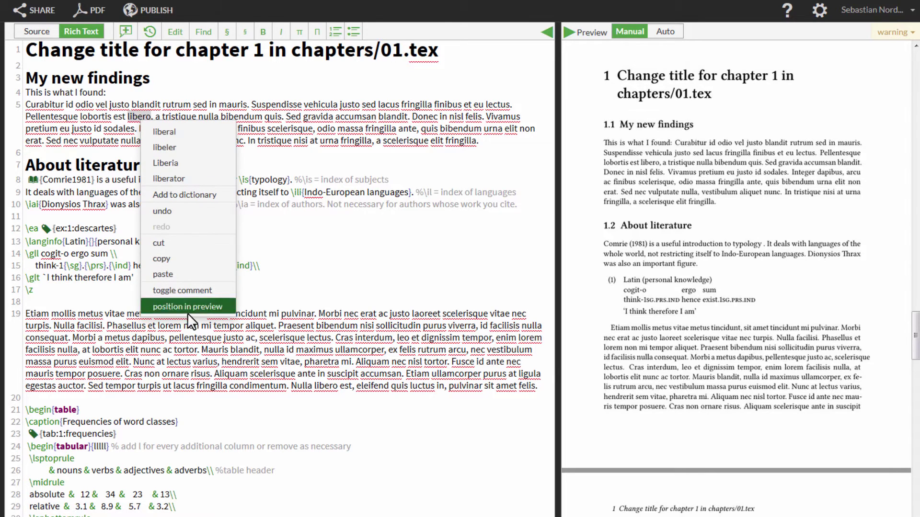
click(190, 307)
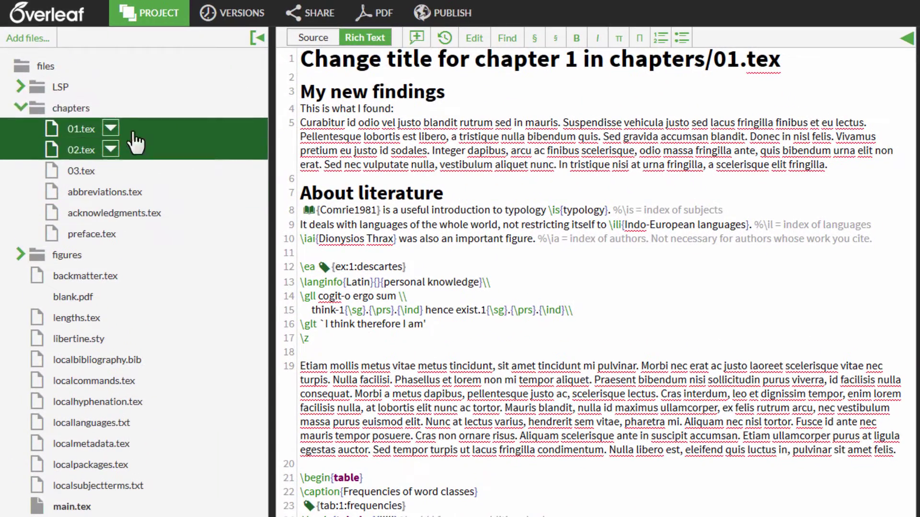
Step: Browse 02.tex, 03.tex, abbreviations, acknowledgments and preface files, ending on main.tex
click(78, 149)
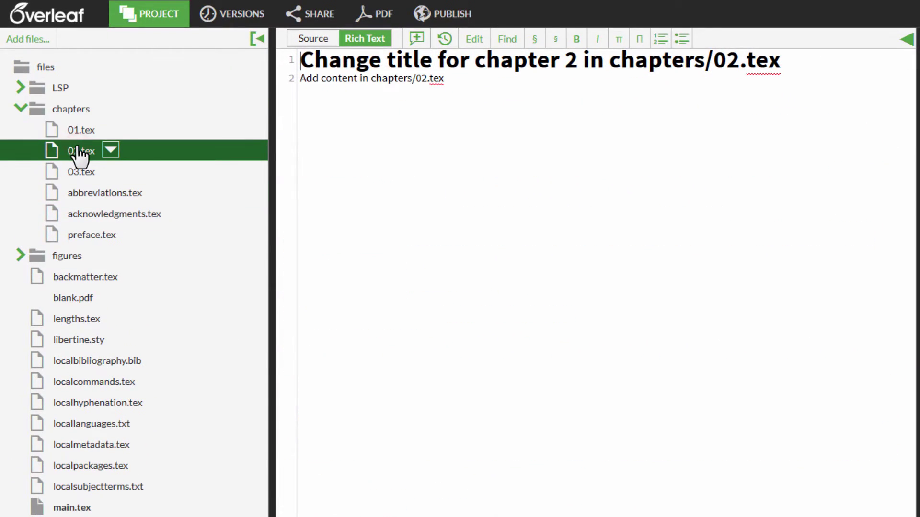
click(85, 177)
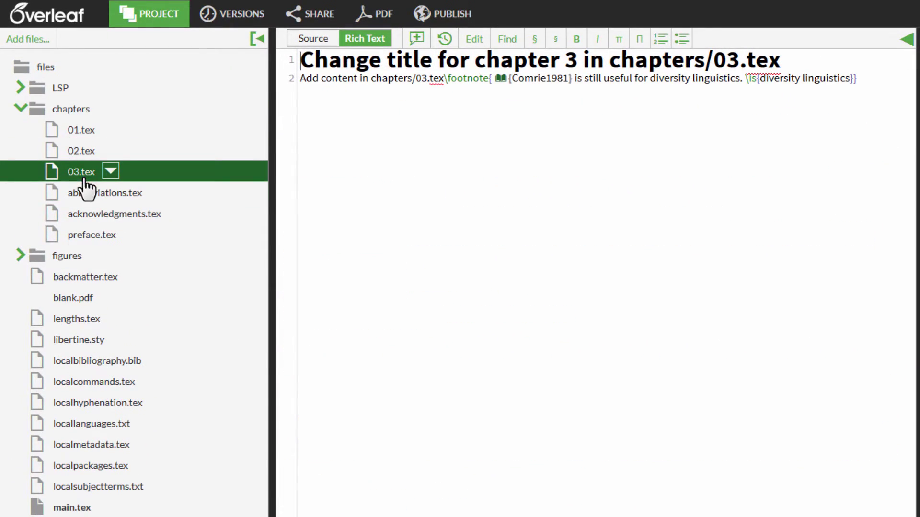
click(87, 193)
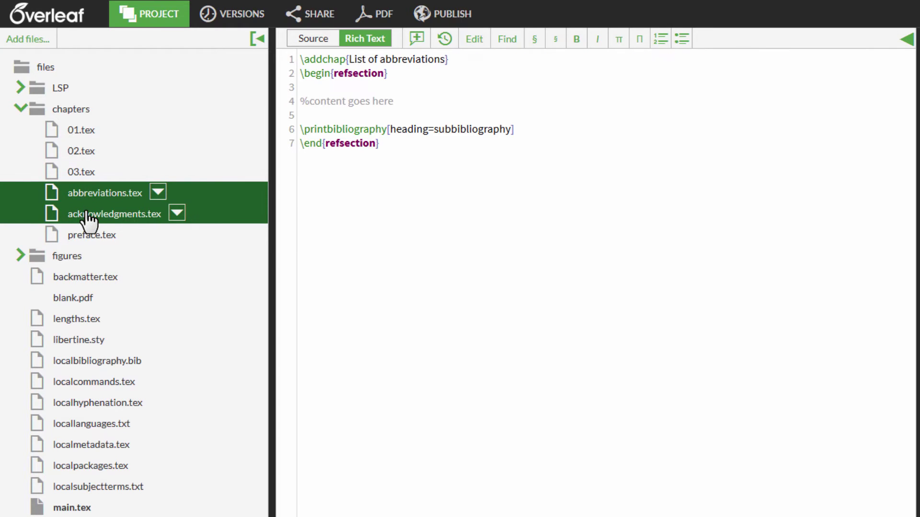
click(88, 218)
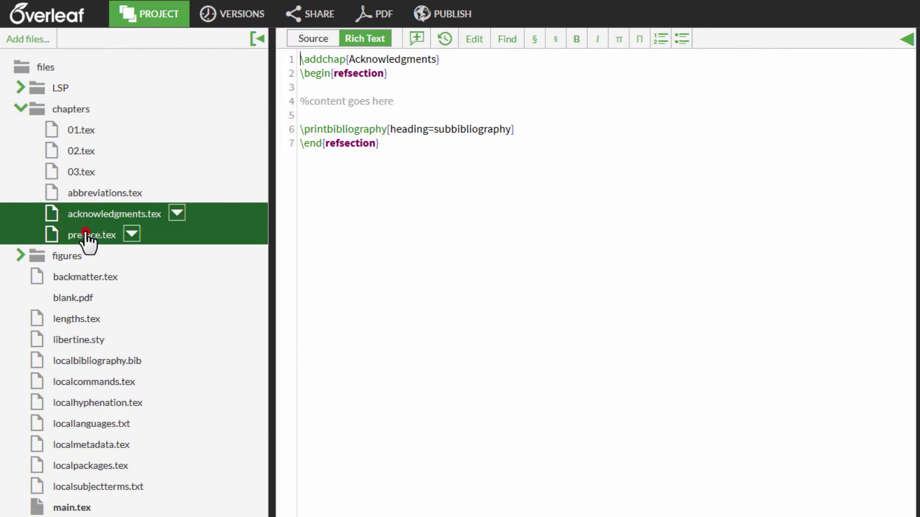
click(88, 236)
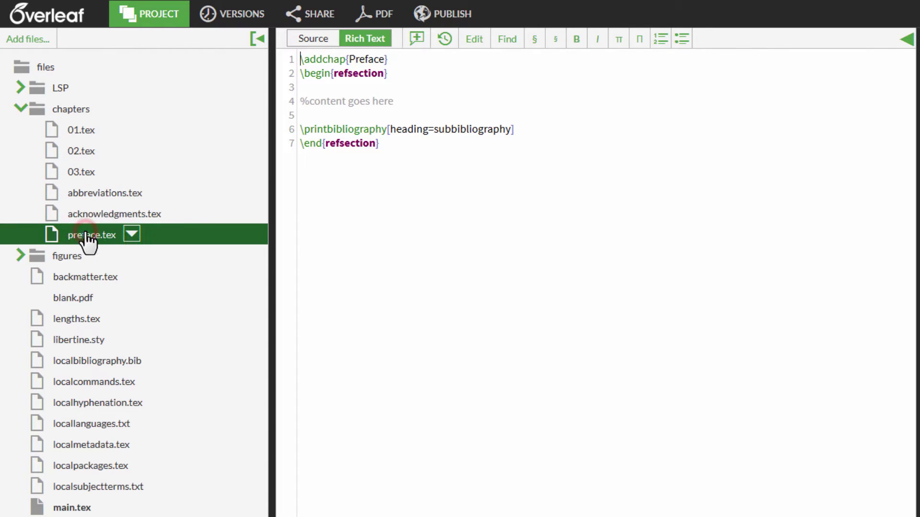
click(70, 509)
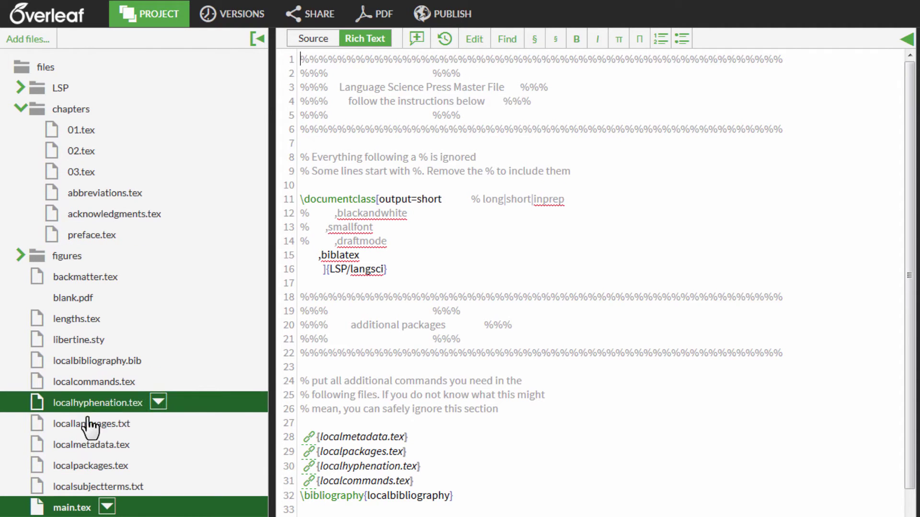
Step: In localmetadata.tex, set the title to 'My new book' and enter the author's name
click(87, 448)
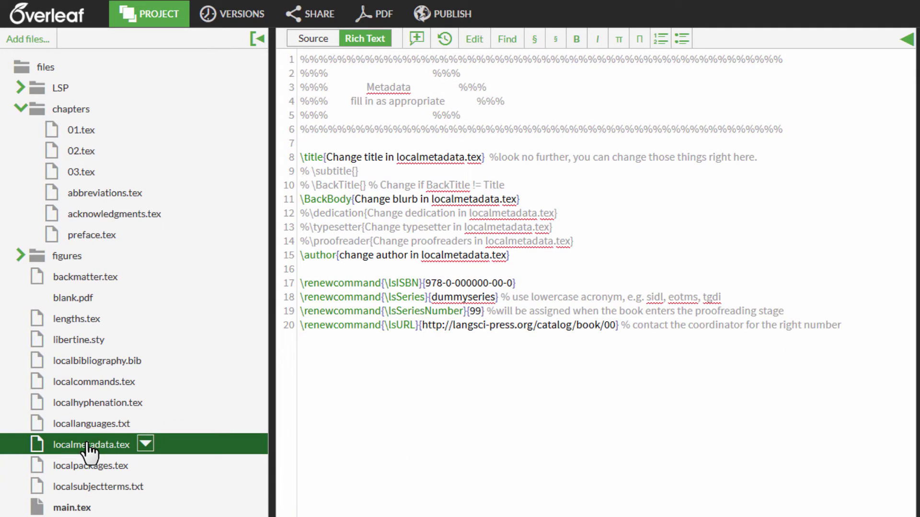
drag(482, 158, 327, 157)
text(Mz)
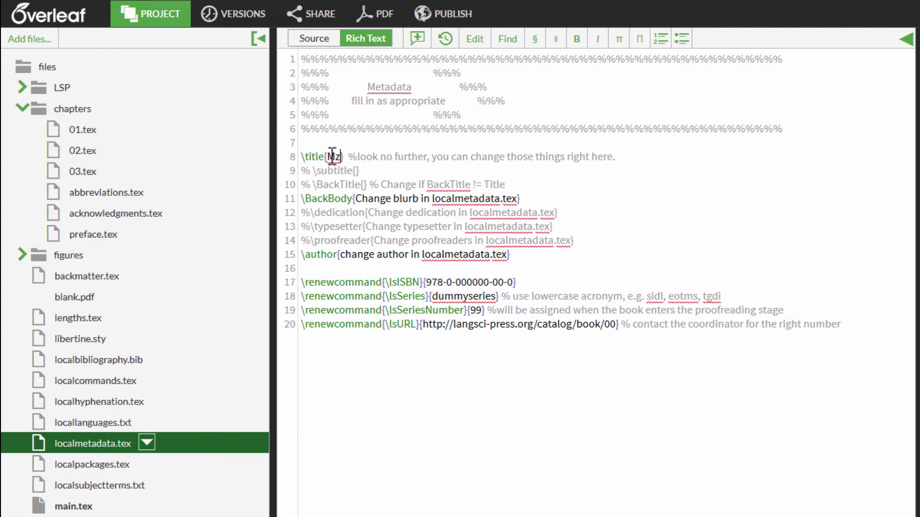
text( new book)
drag(507, 254, 340, 262)
text(Sebastian Nordhoff)
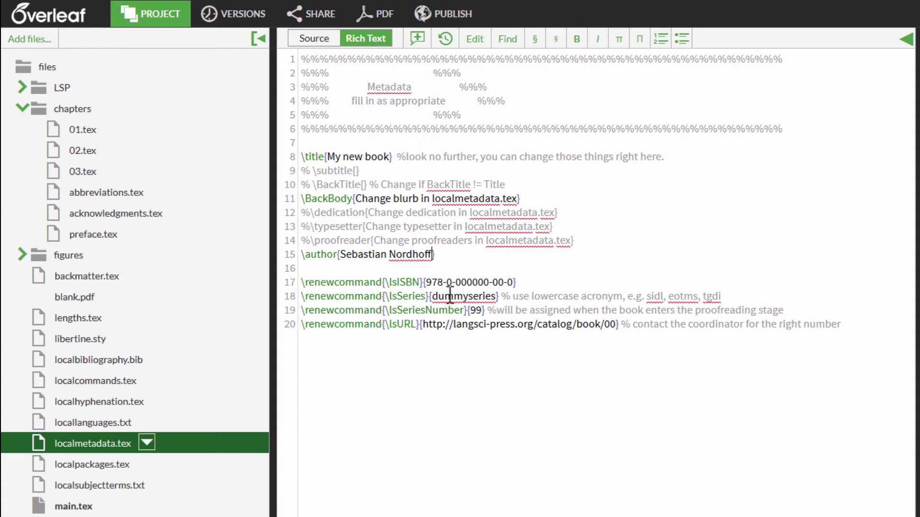
Step: Set the series to algad with number 11, then recompile and scroll to the cover
double_click(450, 296)
text(algad)
double_click(476, 310)
text(11)
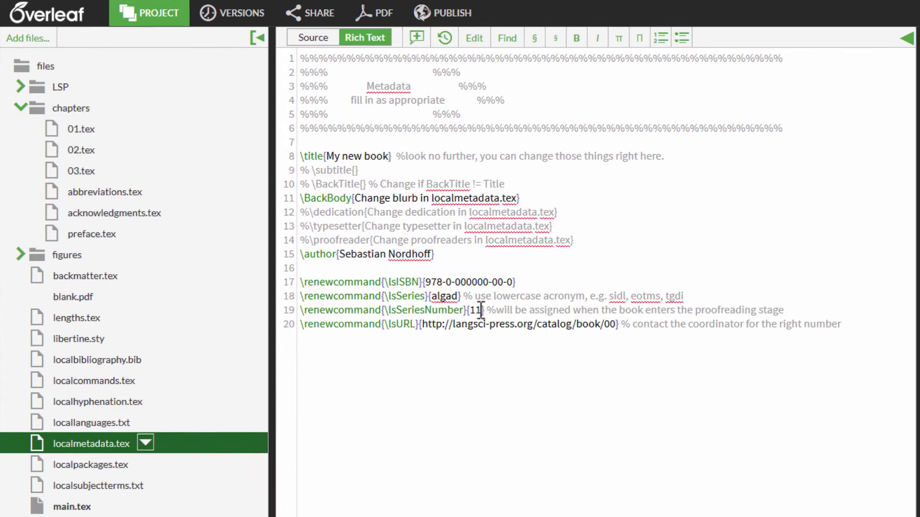
click(889, 32)
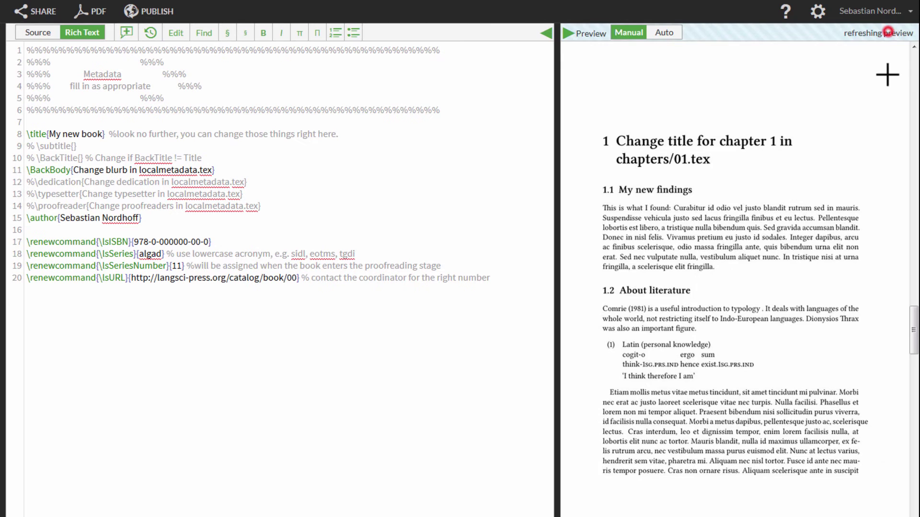
drag(913, 330, 912, 67)
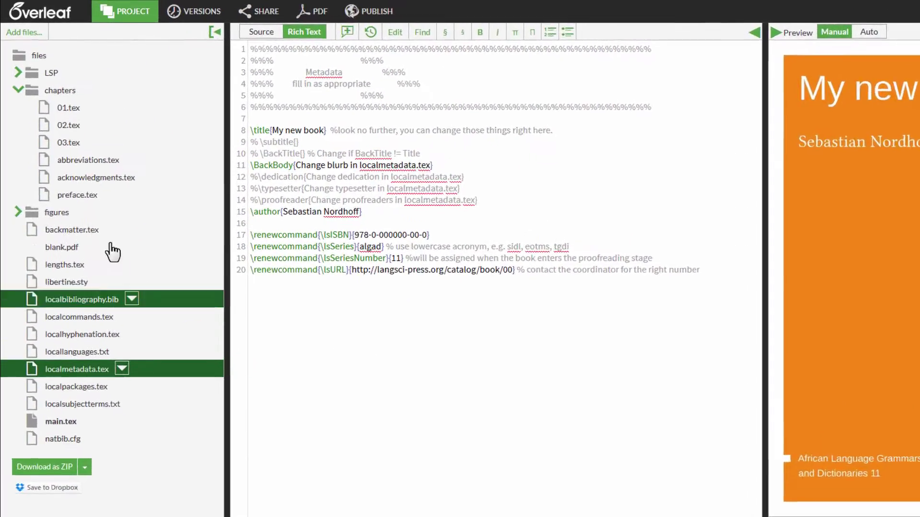
Step: Return to chapter 1's 01.tex and open the context menu of the expanded figures folder
click(77, 122)
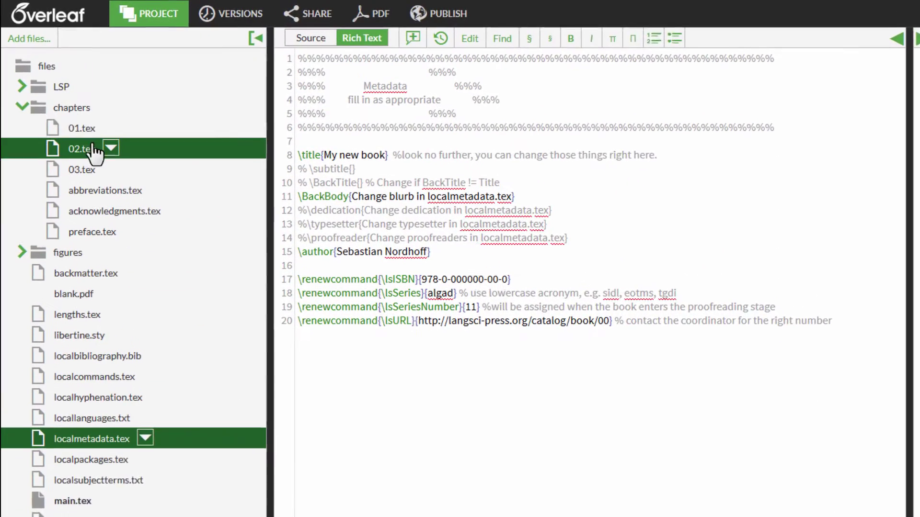
click(77, 111)
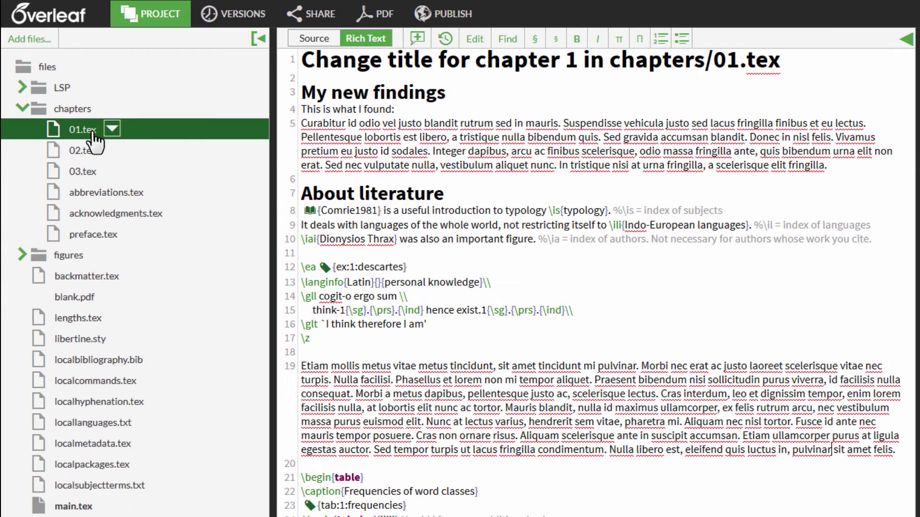
click(19, 253)
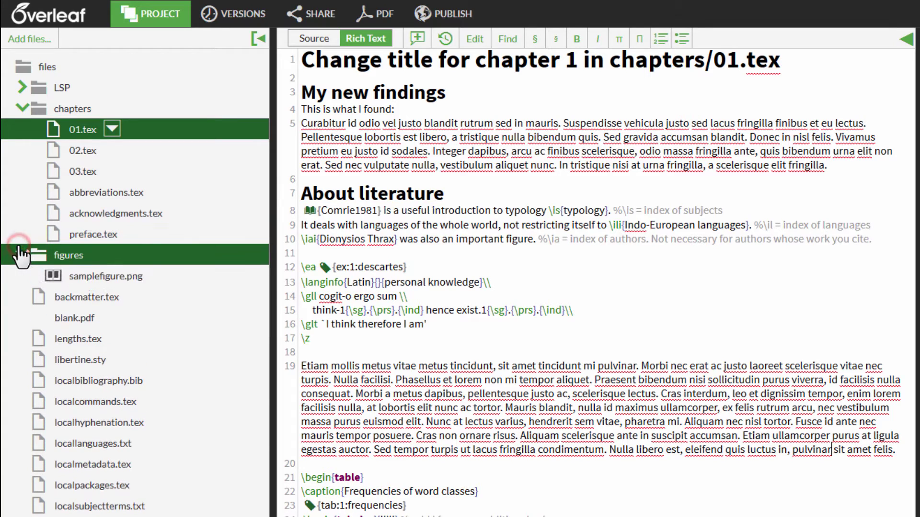
click(72, 257)
click(71, 254)
right_click(72, 259)
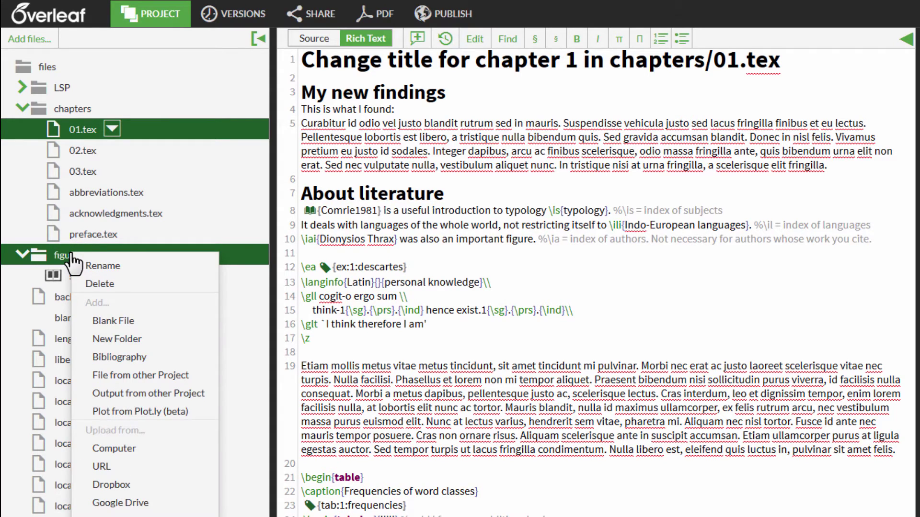
Step: Upload Brueghel-tower-of-babel.jpg from the Downloads folder into the figures folder
click(108, 452)
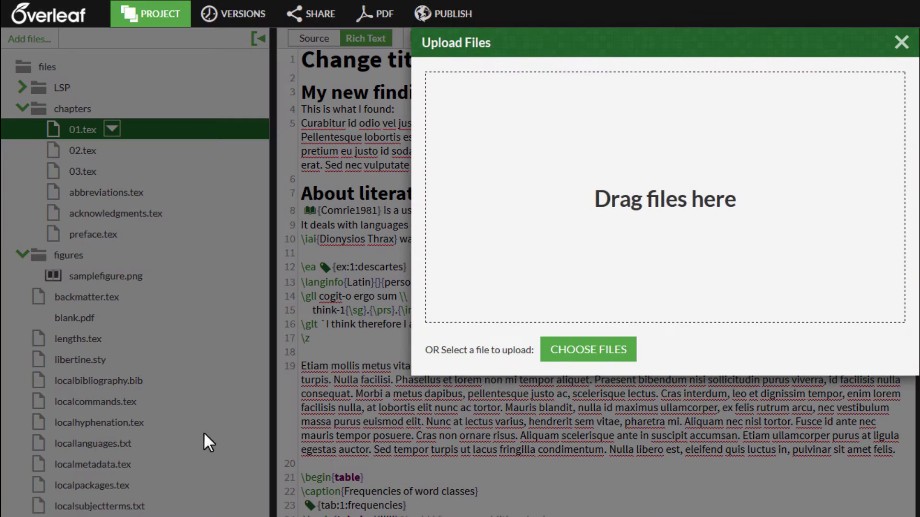
click(570, 353)
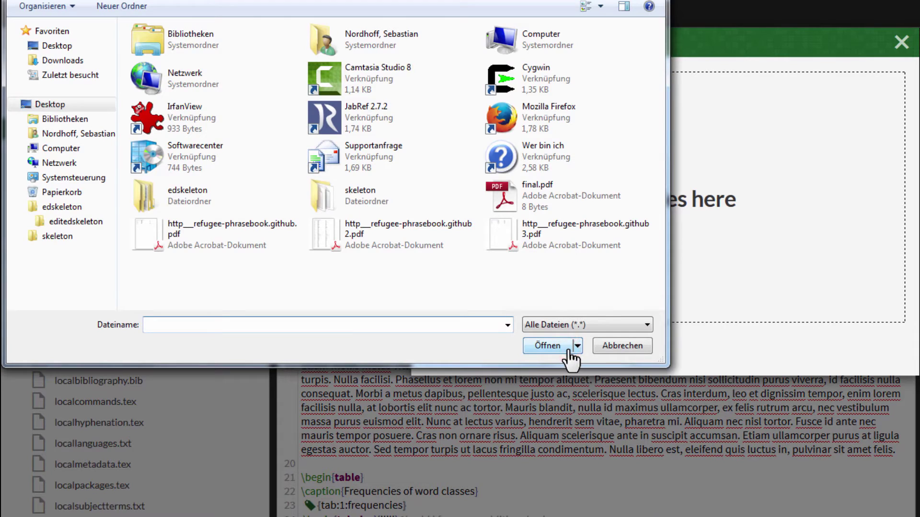
click(51, 61)
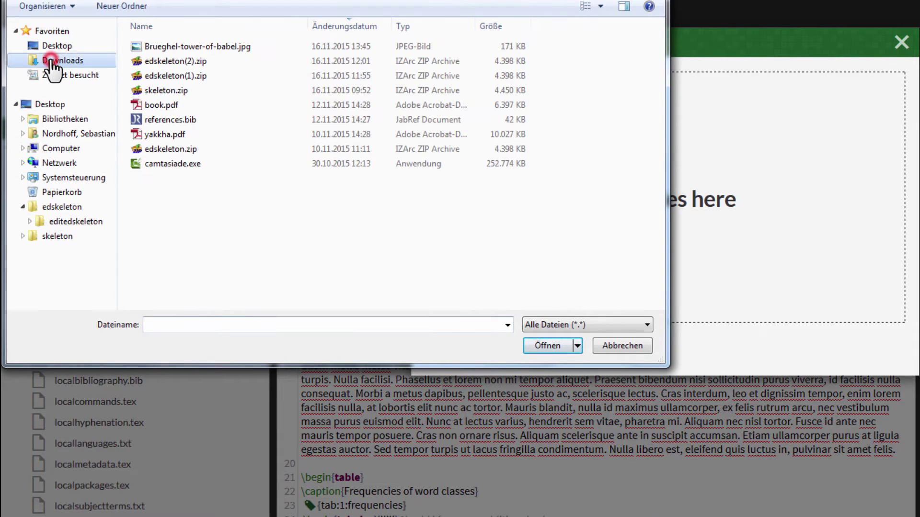
click(202, 48)
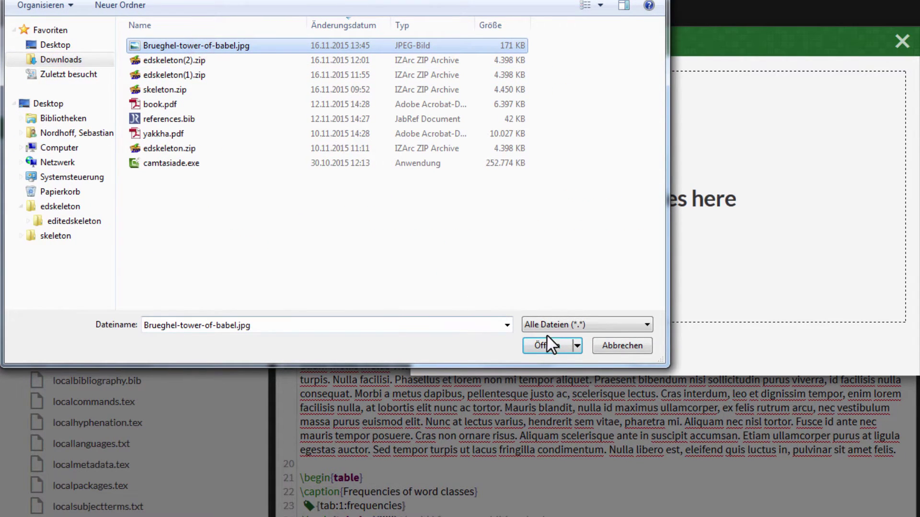
click(547, 346)
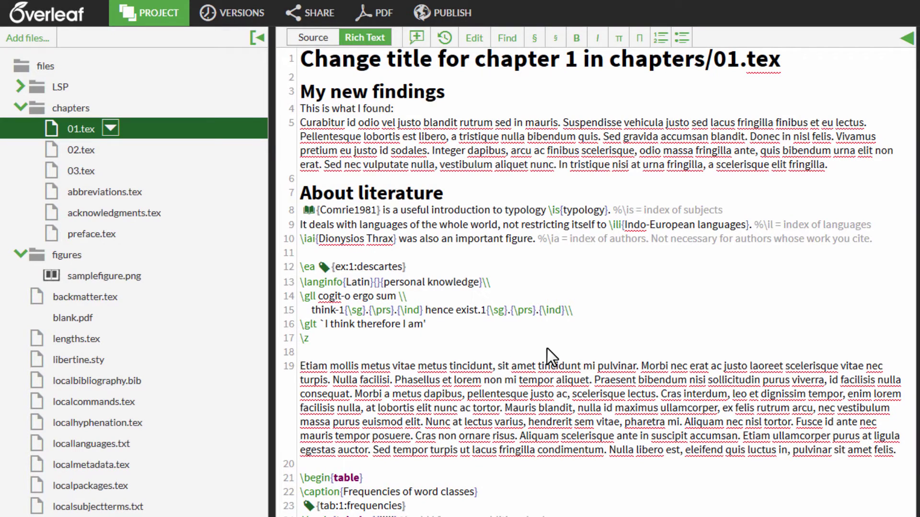
Step: Fill line 19's \includegraphics path with figures/Brueghel-tower-of-babel
click(547, 348)
text(\includegraphics{})
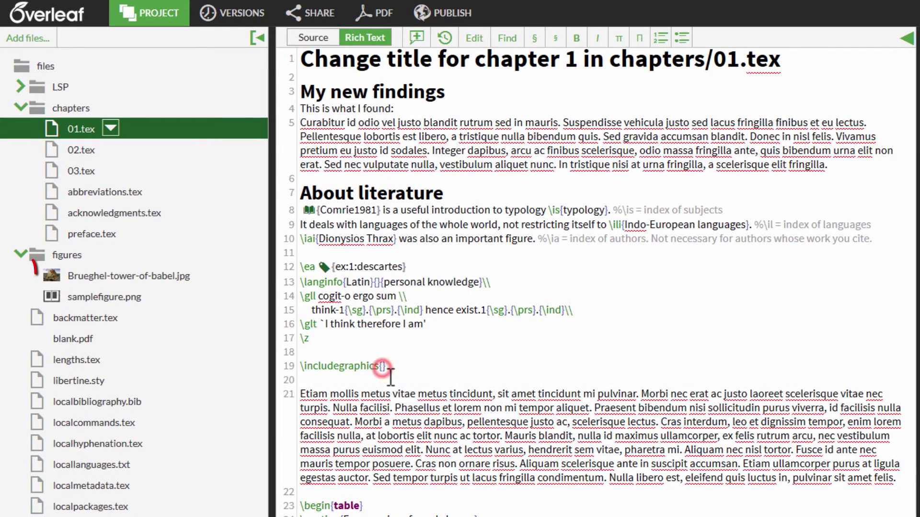
text(figures/Brue)
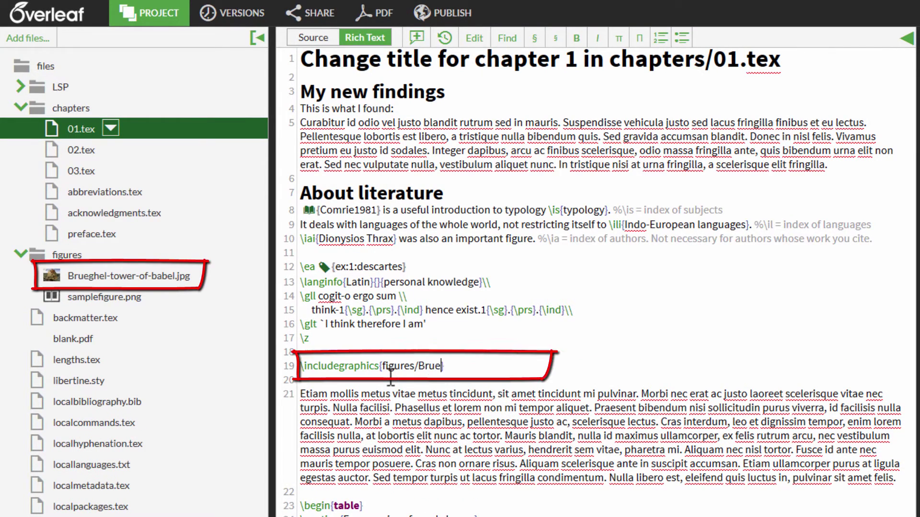
text(ghel-tower-of-babel)
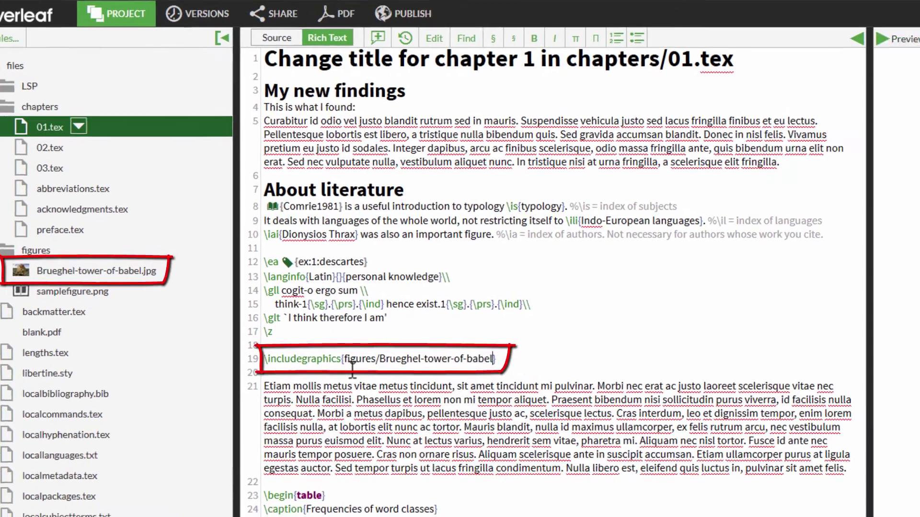
Step: Show the PDF preview and recompile to check the Brueghel figure appears
click(907, 38)
click(872, 31)
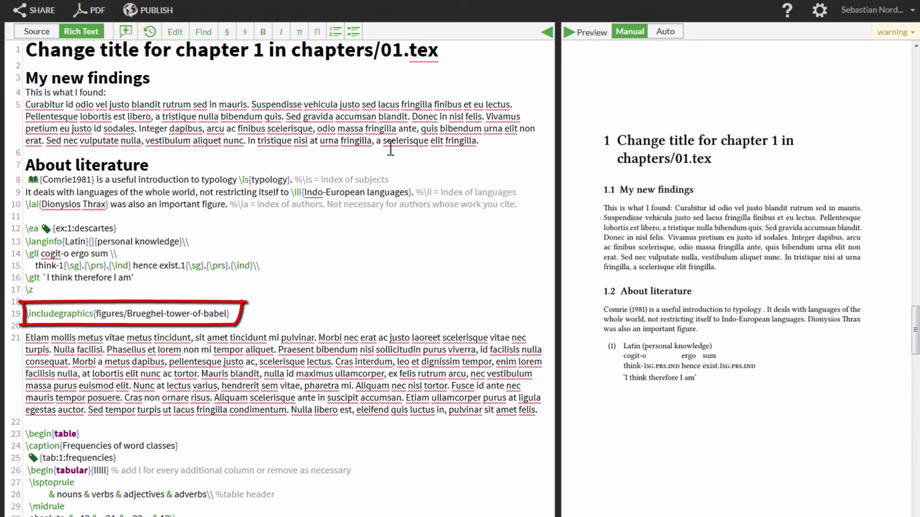
scroll(704, 357, down, 4)
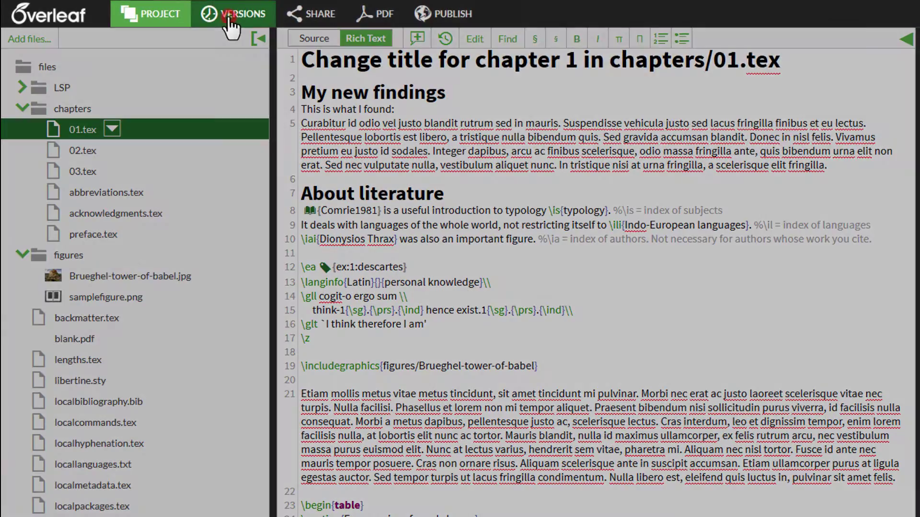
Step: Add a version labelled 'with tower of Babel' in Versions and close the dialog
click(230, 20)
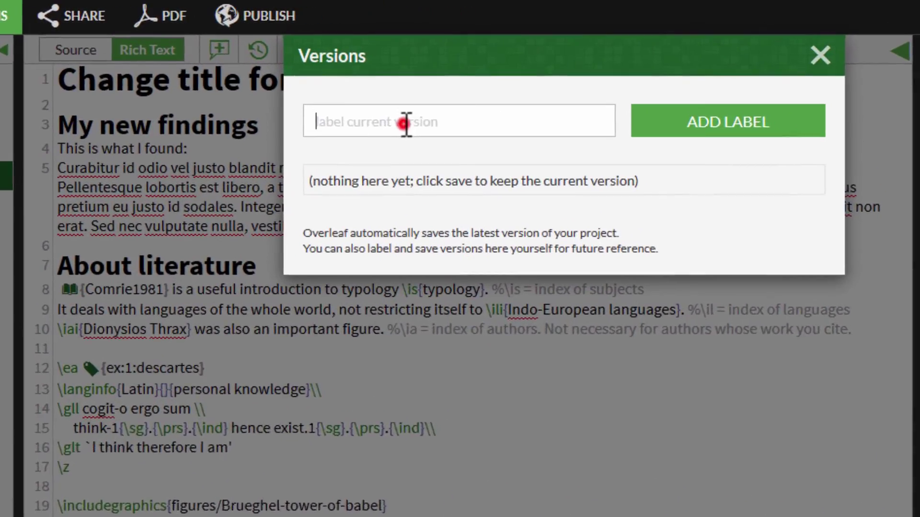
text(with tower of Babel)
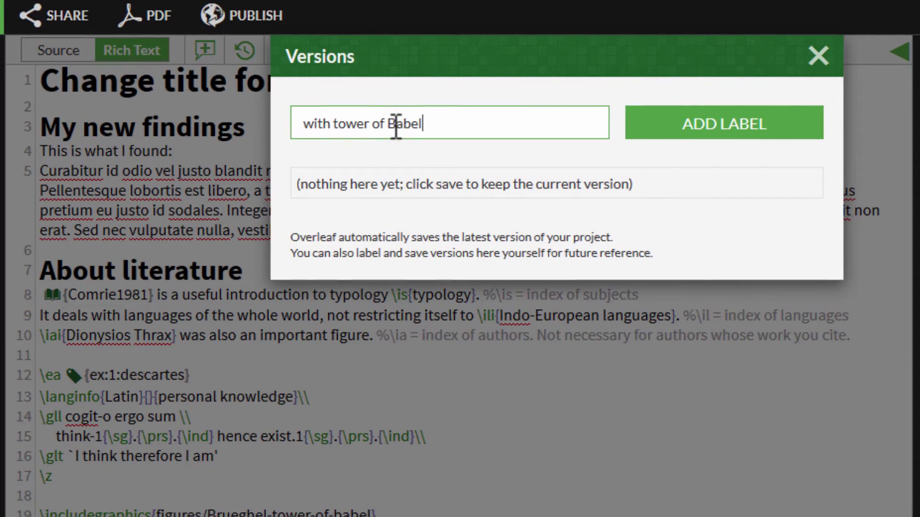
click(653, 127)
click(817, 56)
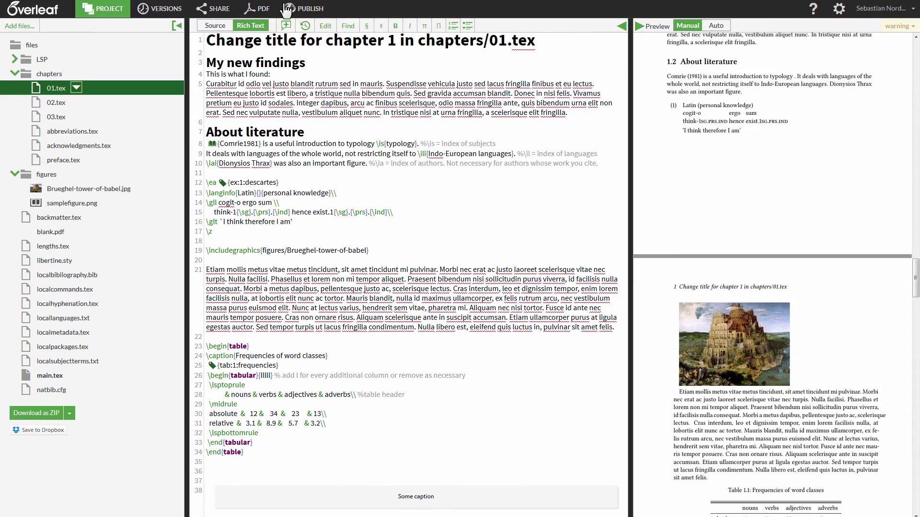
Step: Export the book as PDF, open it in Adobe Acrobat, and scroll through its pages
click(261, 11)
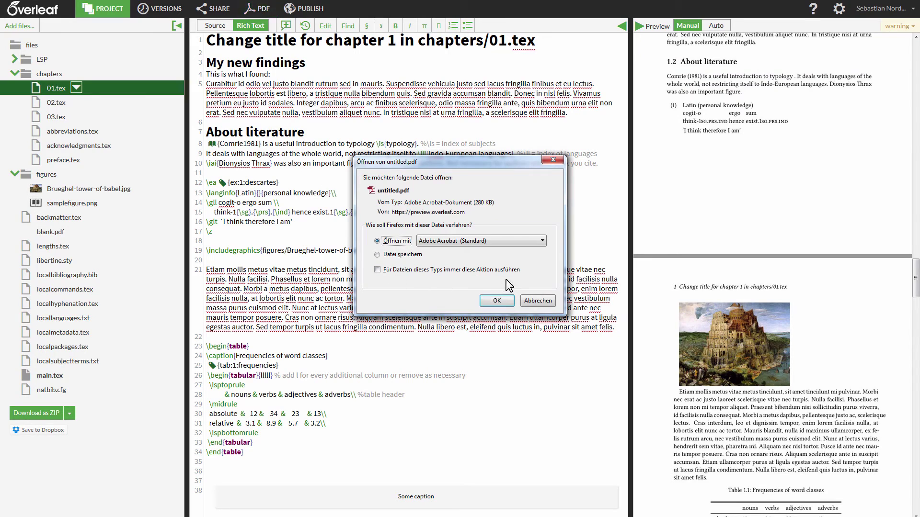
click(494, 301)
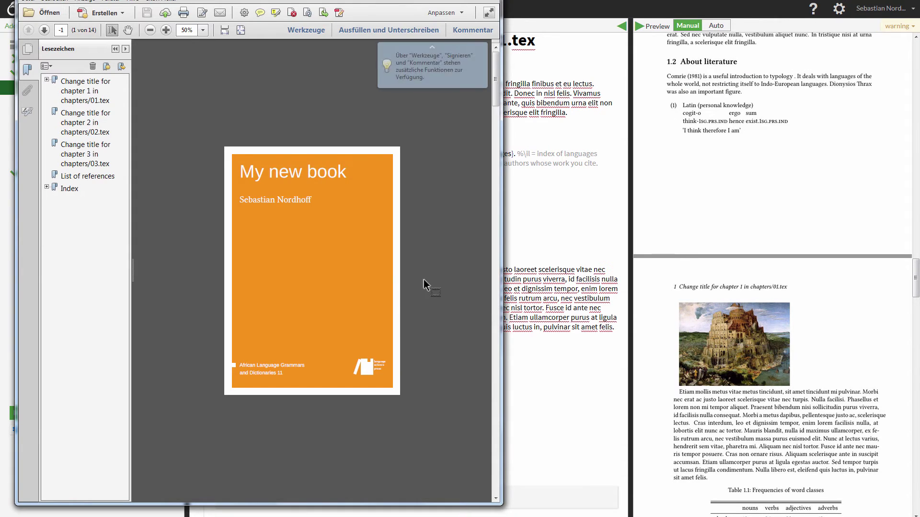
scroll(403, 247, down, 3)
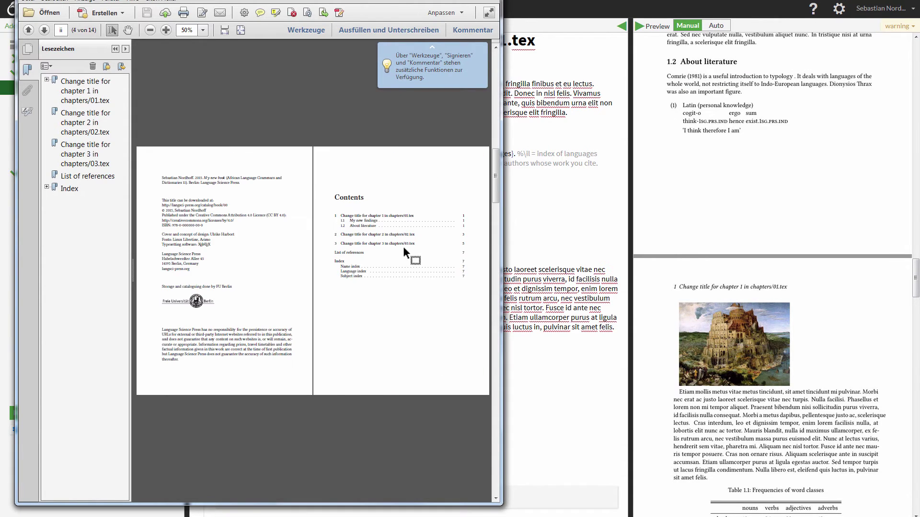
scroll(404, 246, down, 5)
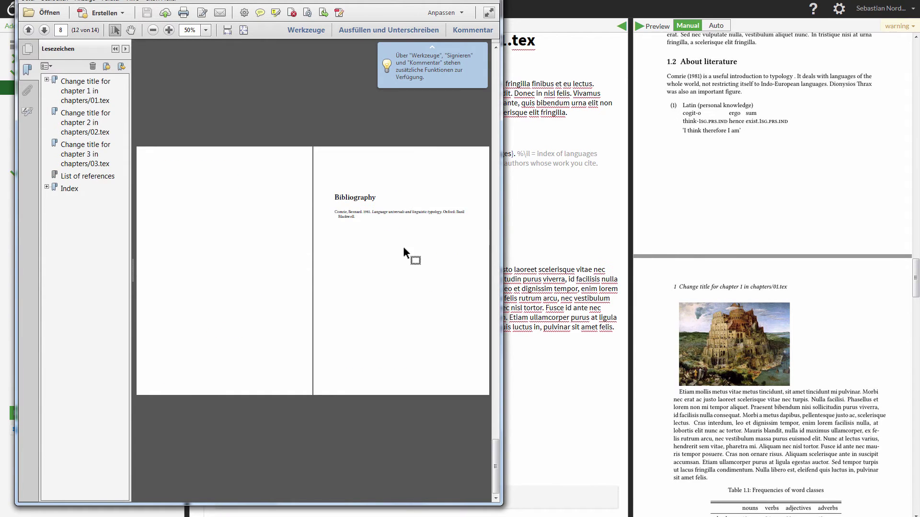
scroll(404, 246, up, 6)
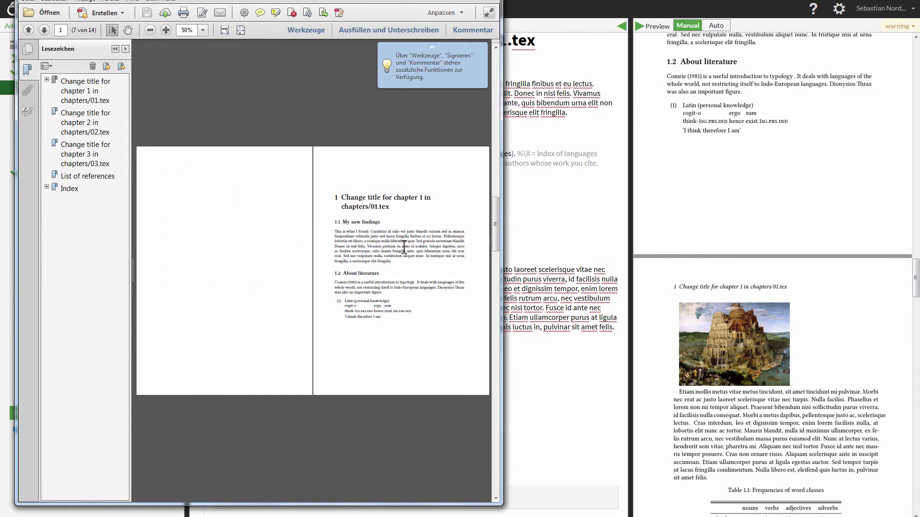
scroll(403, 247, up, 1)
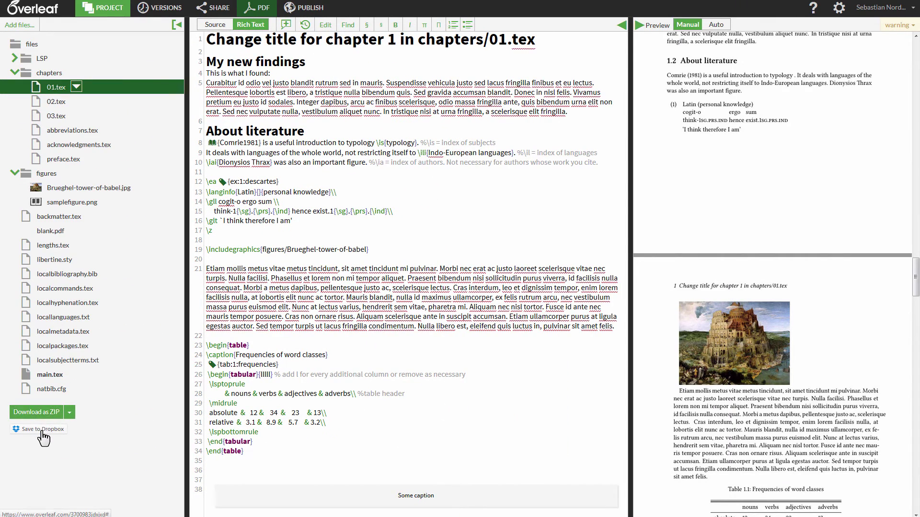
Step: Download the project as a ZIP and scroll the preview back to the top
click(49, 412)
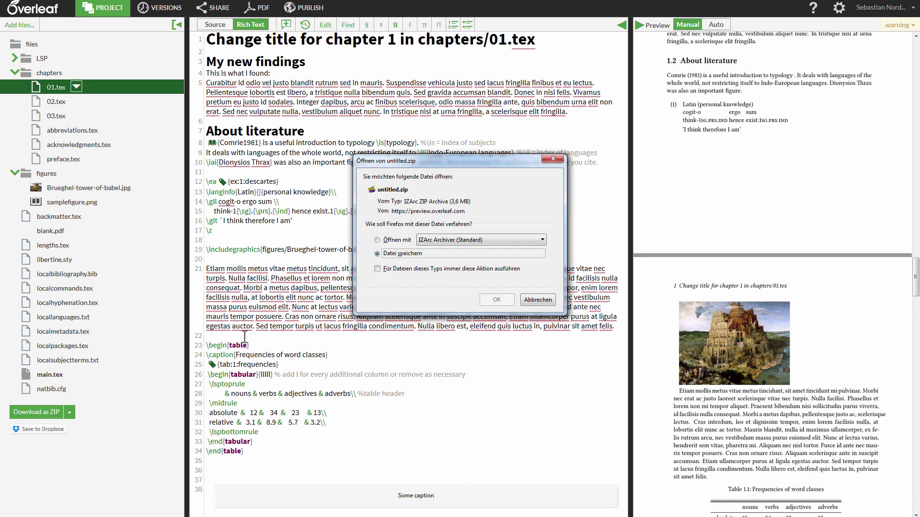
click(497, 300)
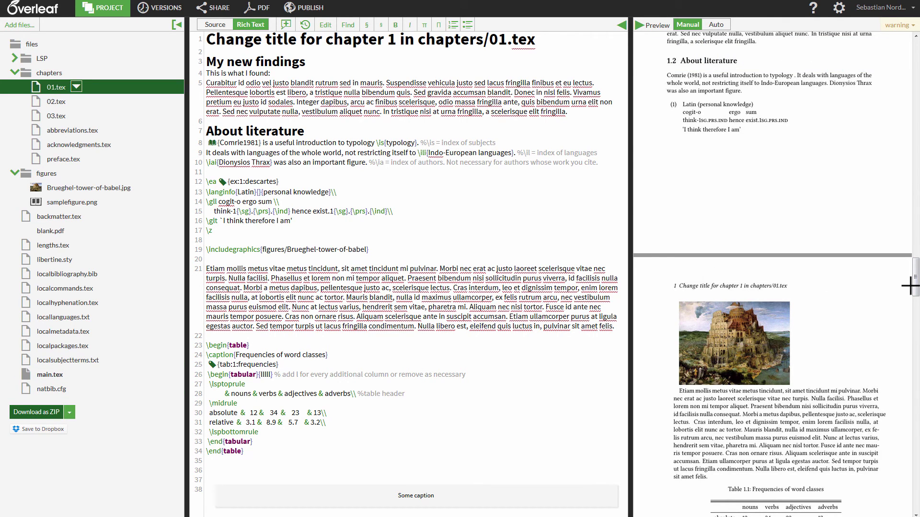
drag(910, 286, 914, 41)
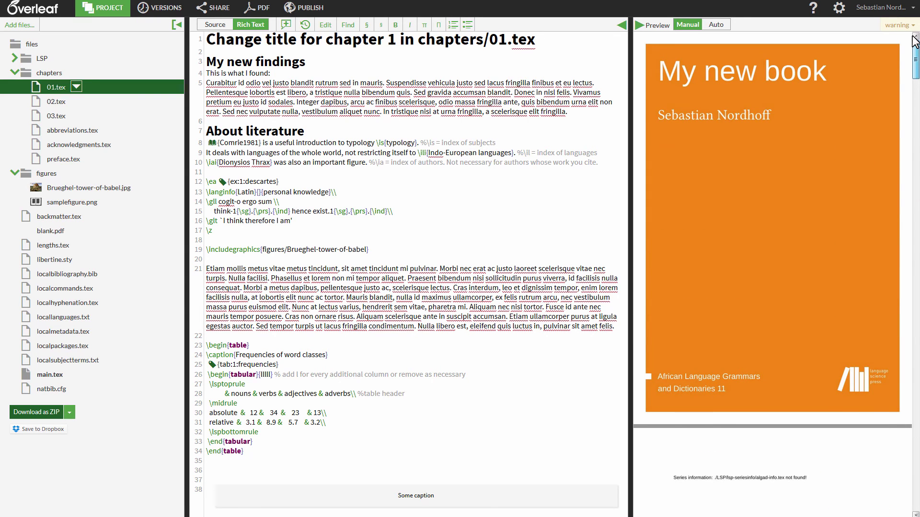